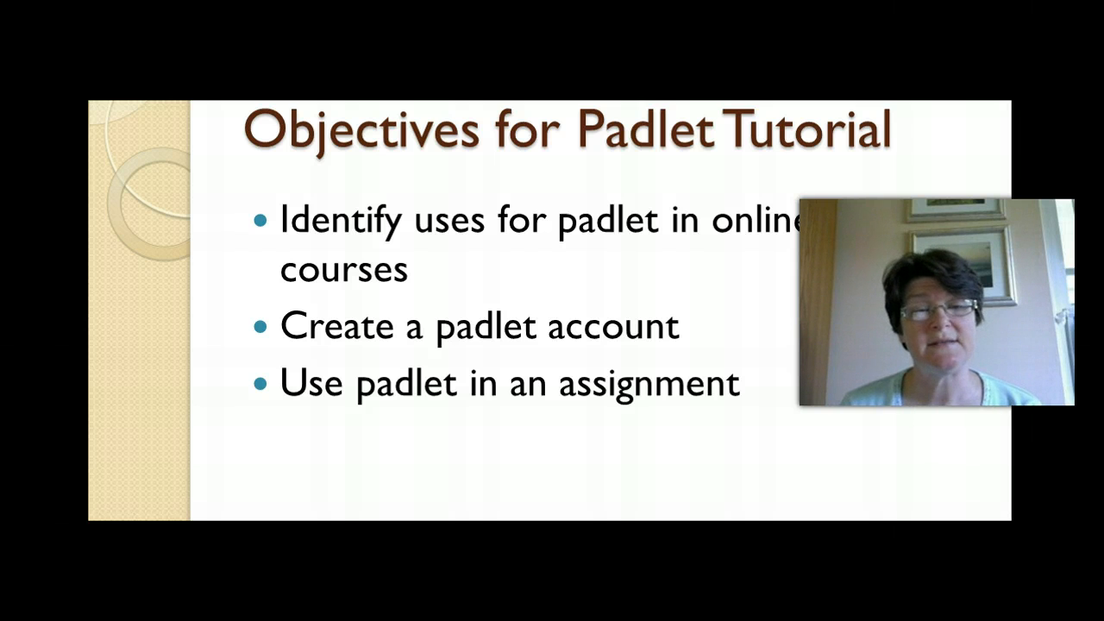
Step: Switch to the Padlet features page in the browser and review its ease-of-use, collaboration, multimedia and privacy sections
key(alt+Tab)
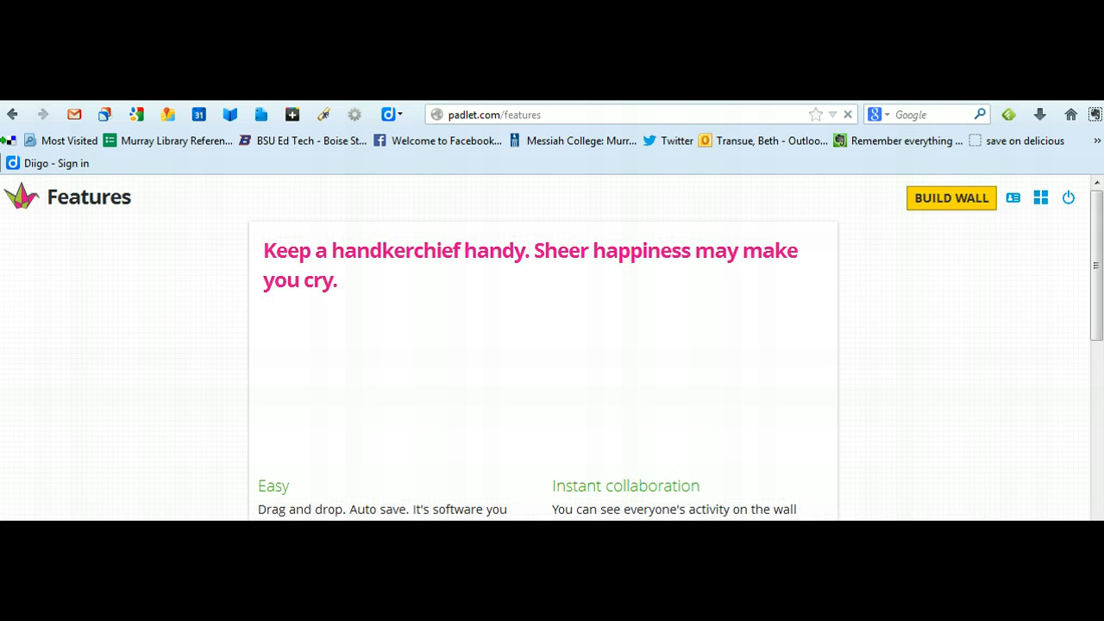
scroll(552, 345, down, 4)
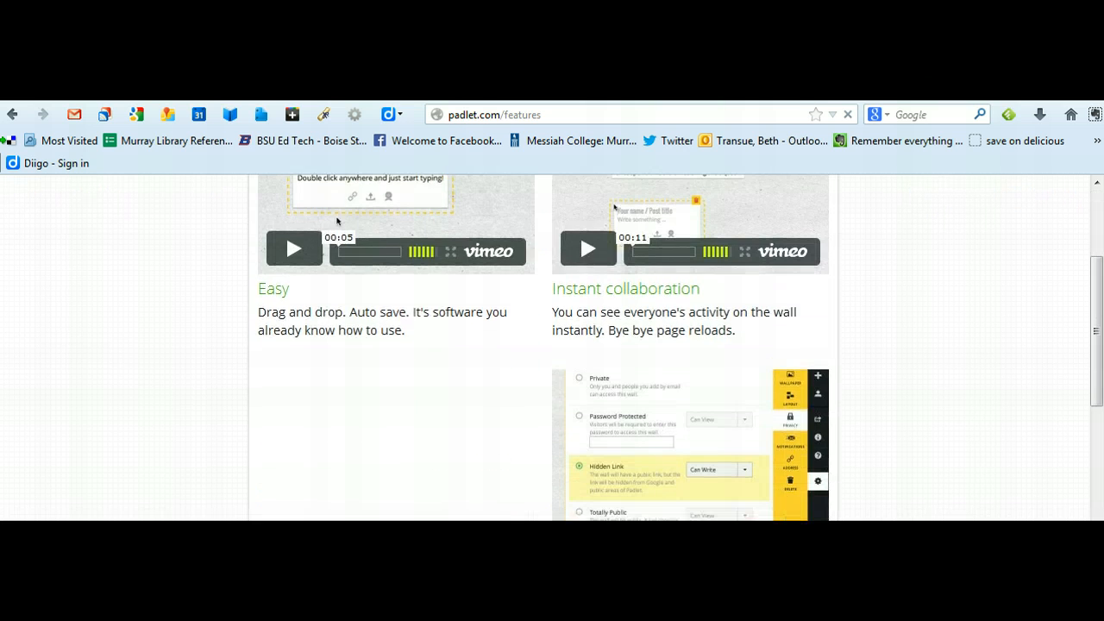
scroll(552, 345, down, 1)
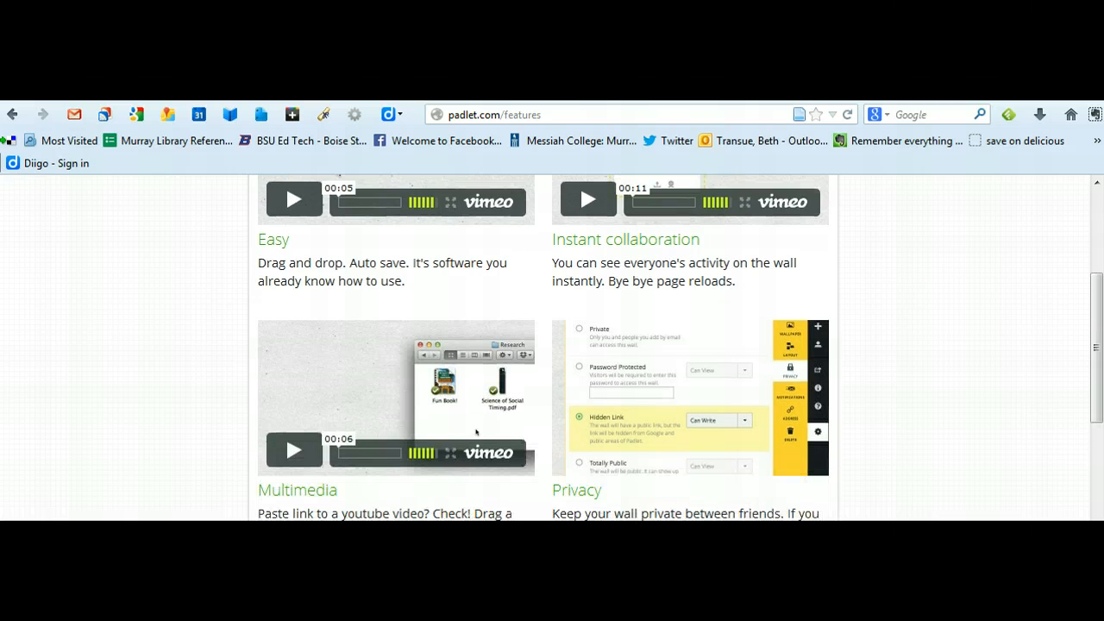
scroll(552, 345, down, 1)
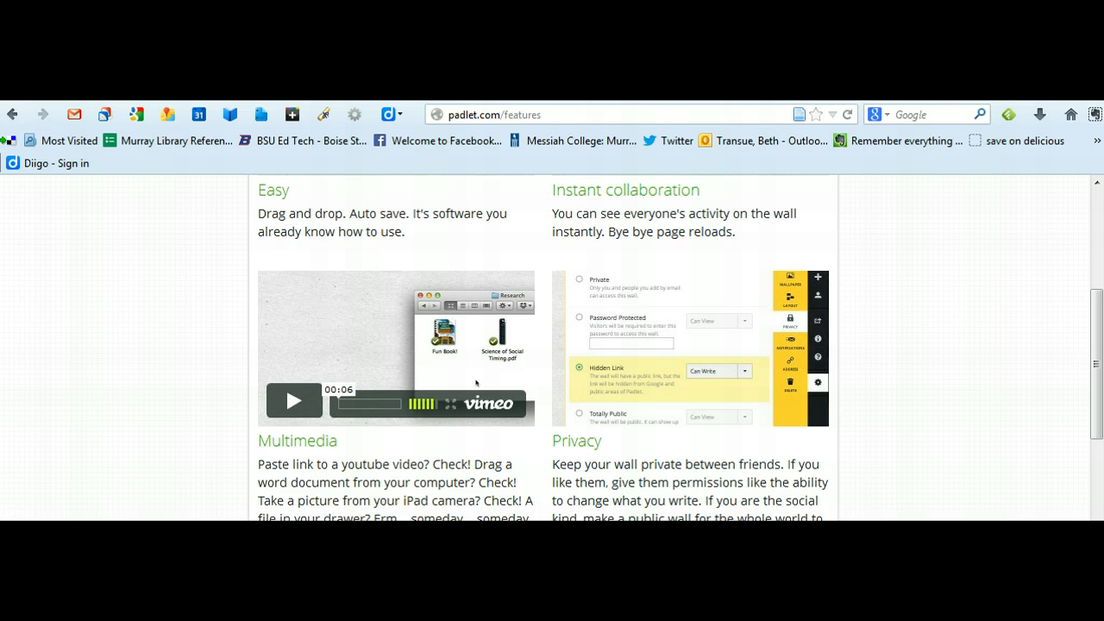
click(1094, 226)
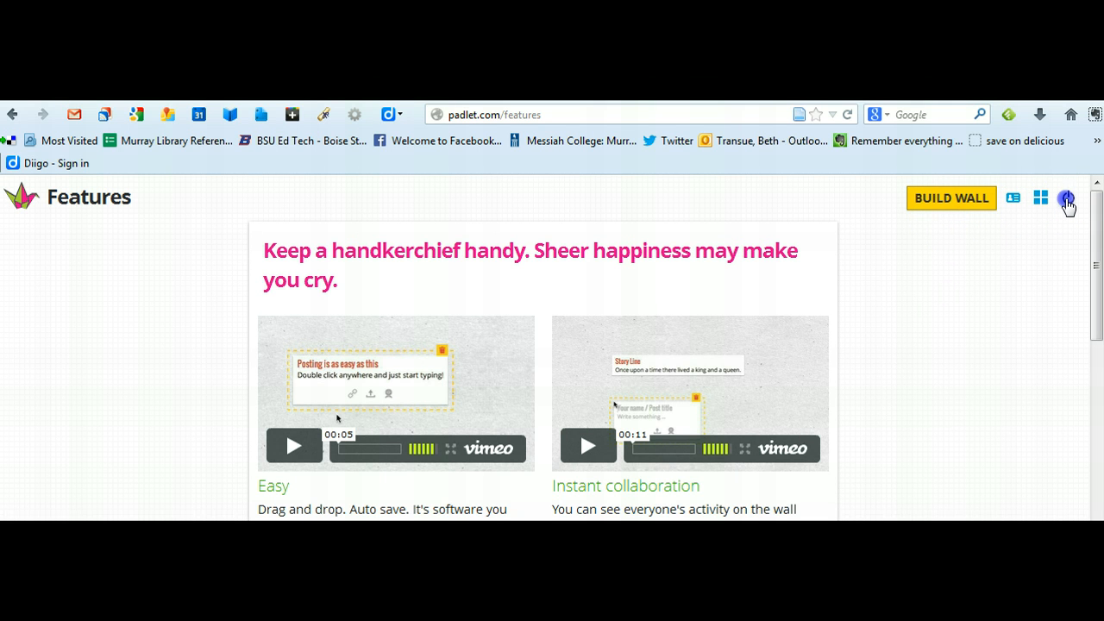
Step: Log out of the current Padlet account and open the sign-up form for a new account
click(1069, 200)
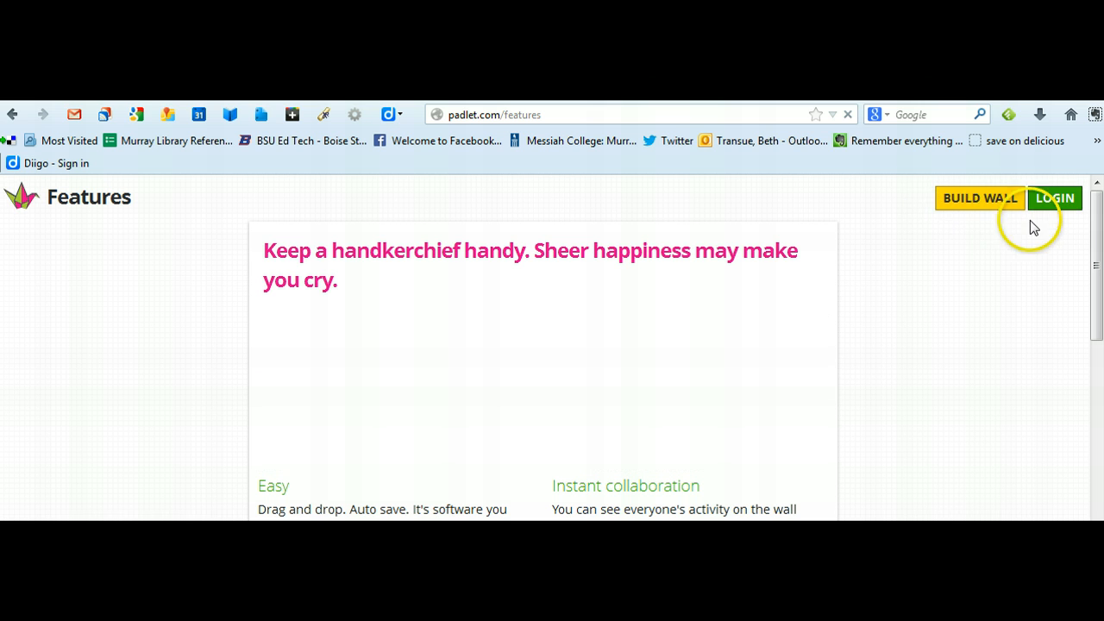
click(1055, 203)
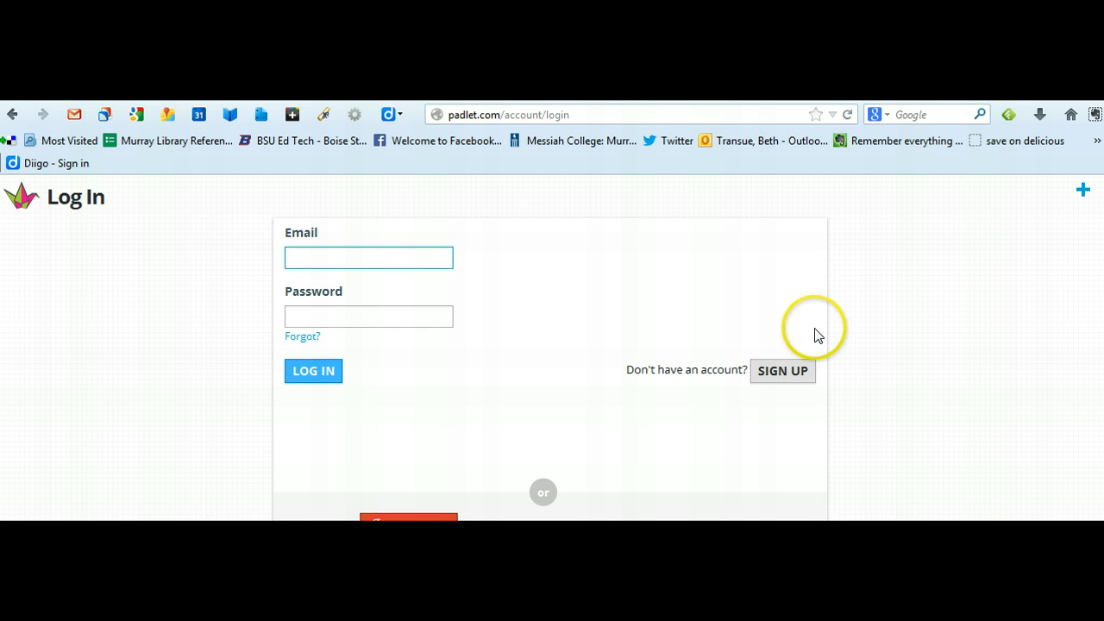
click(777, 370)
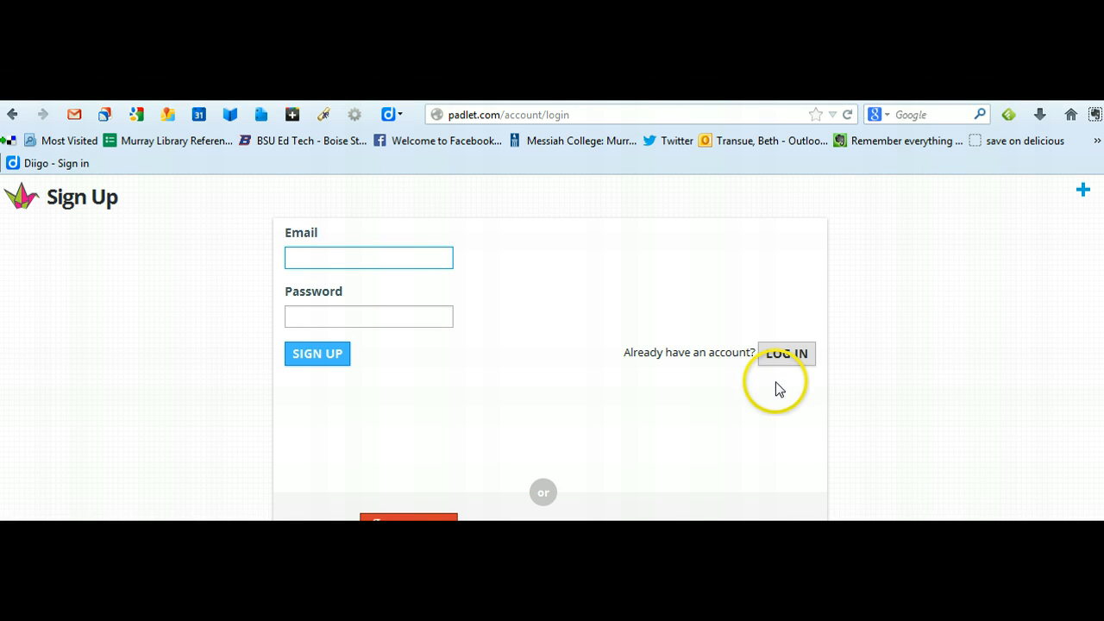
key(Down)
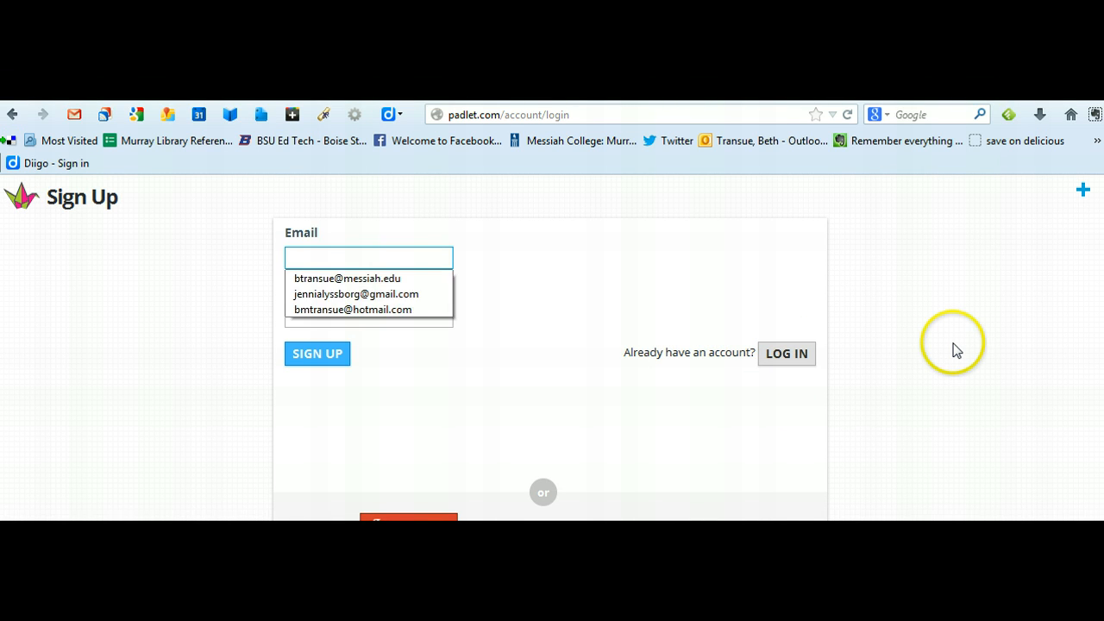
Step: Return to the login form, log in with the account email and password, and dismiss the browser's offer to remember the password
click(783, 359)
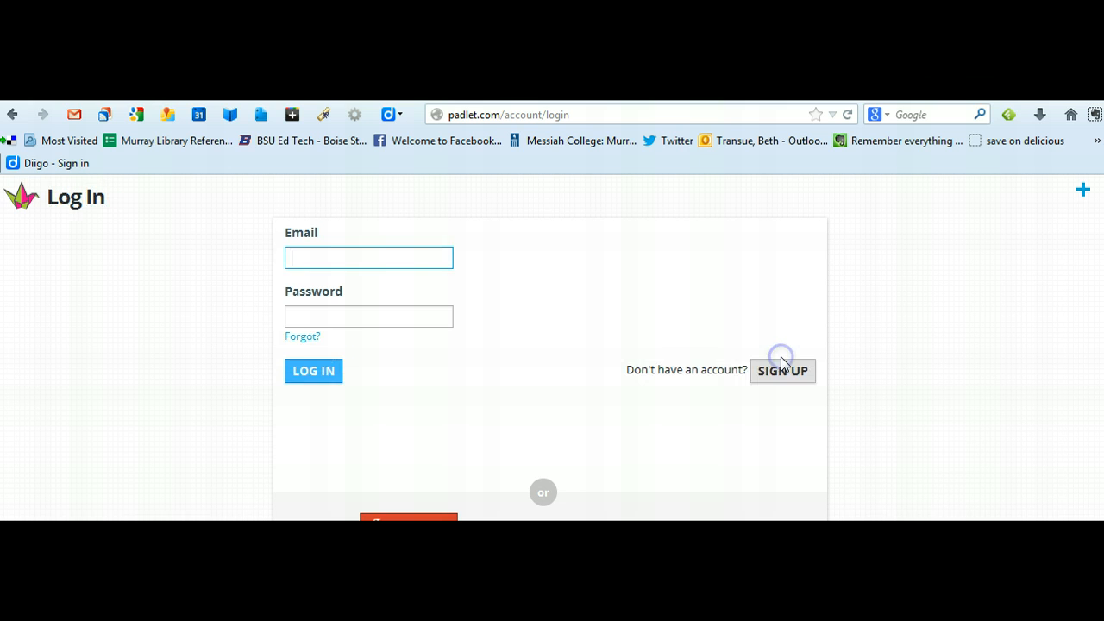
click(411, 260)
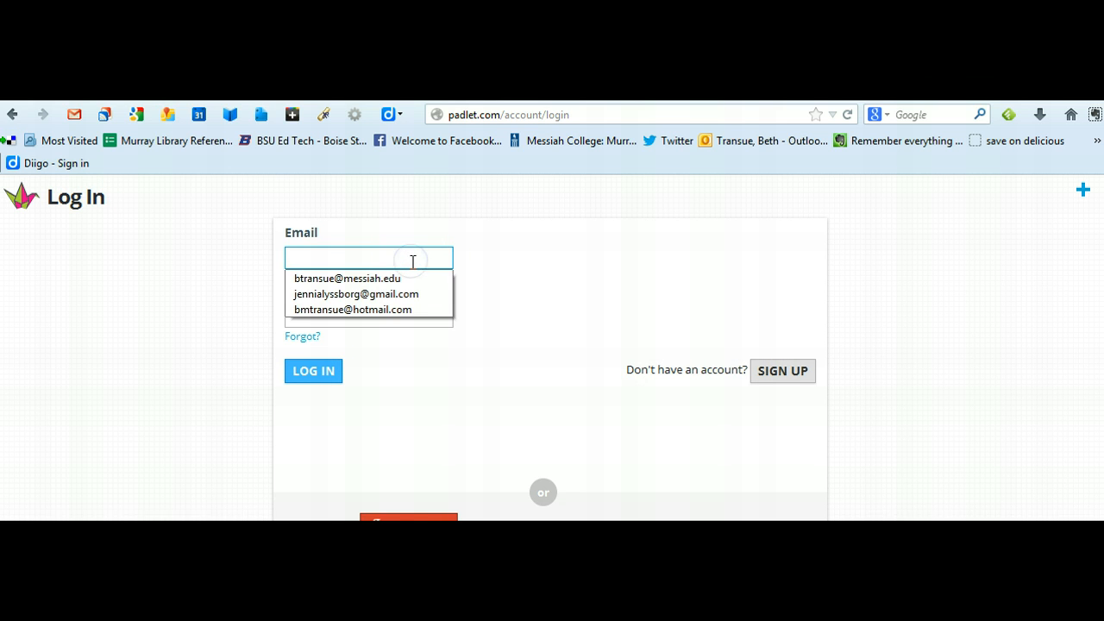
key(Down)
key(Tab)
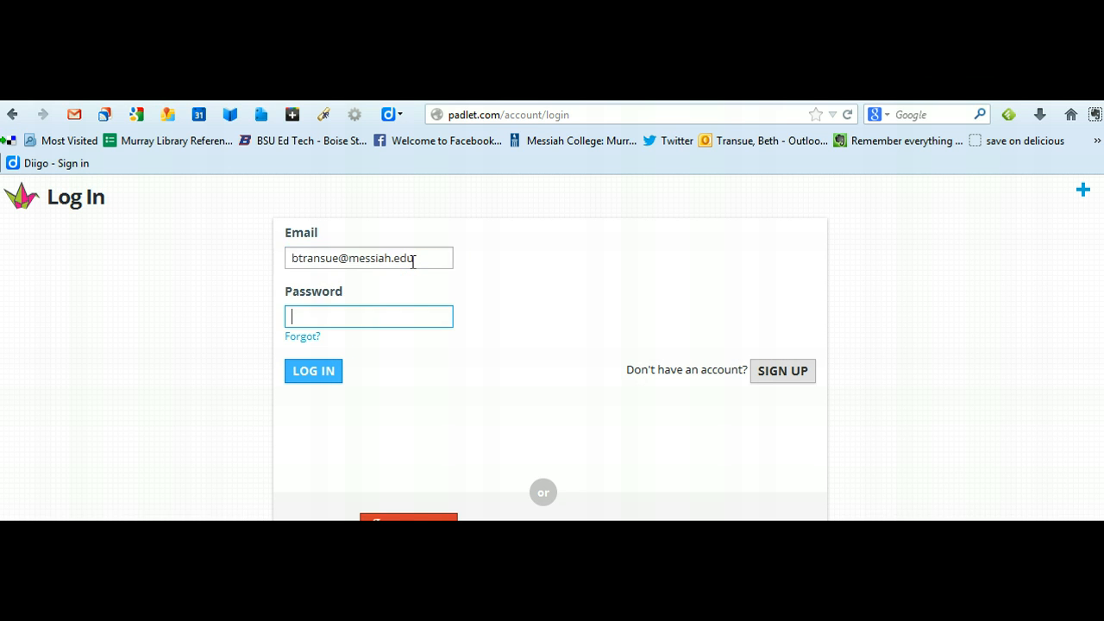
text(********)
click(404, 262)
click(309, 371)
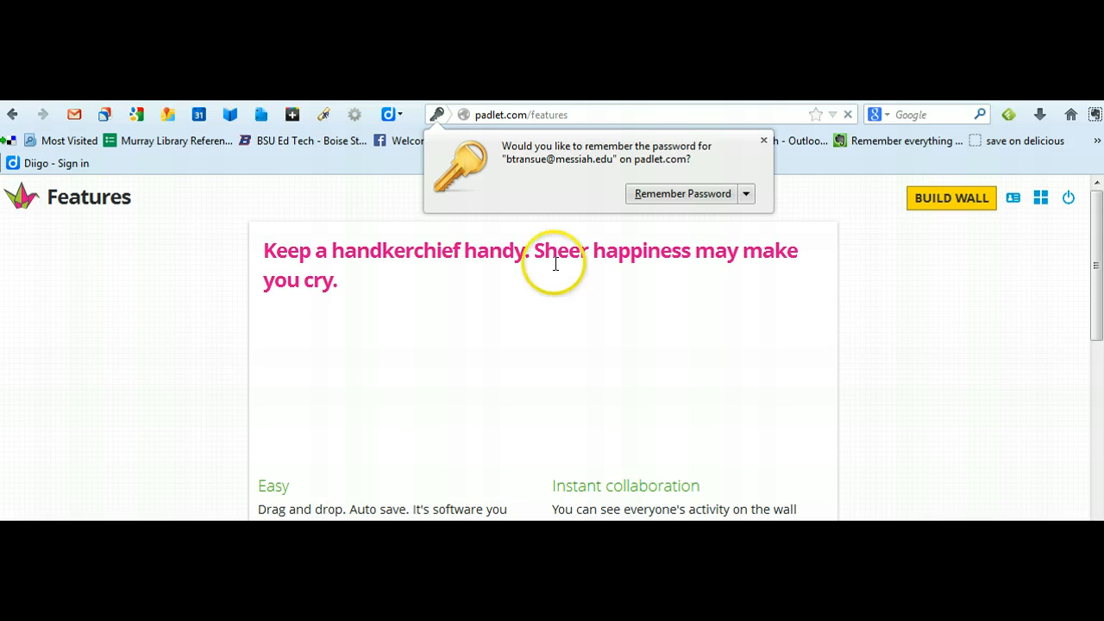
click(764, 143)
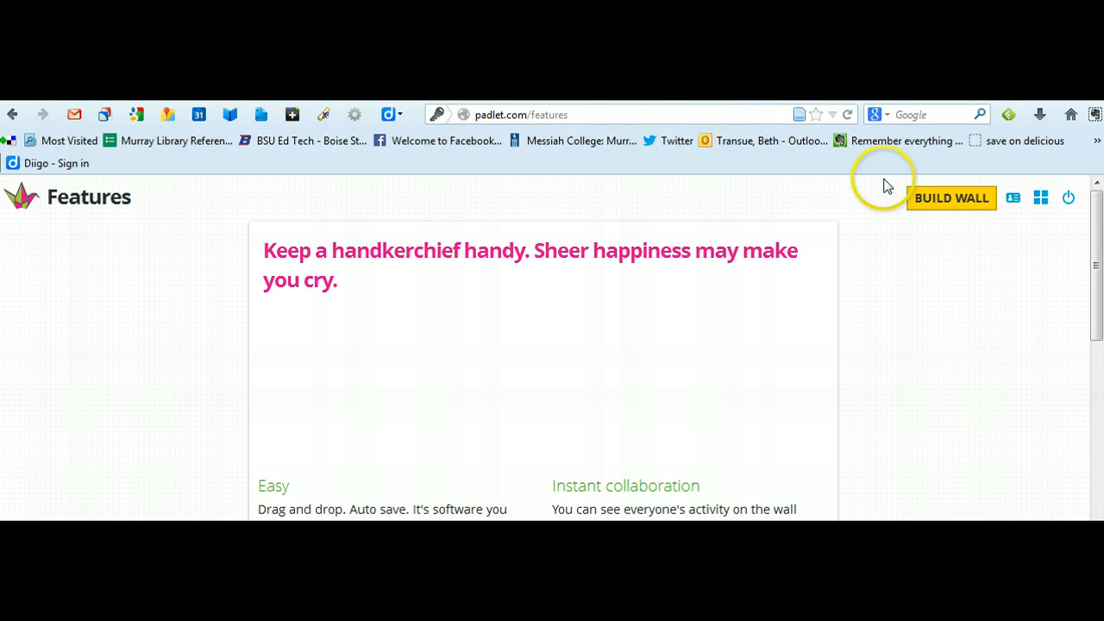
Step: Build a new wall and add a post with the author's first name as title and "typing note" as text
click(952, 199)
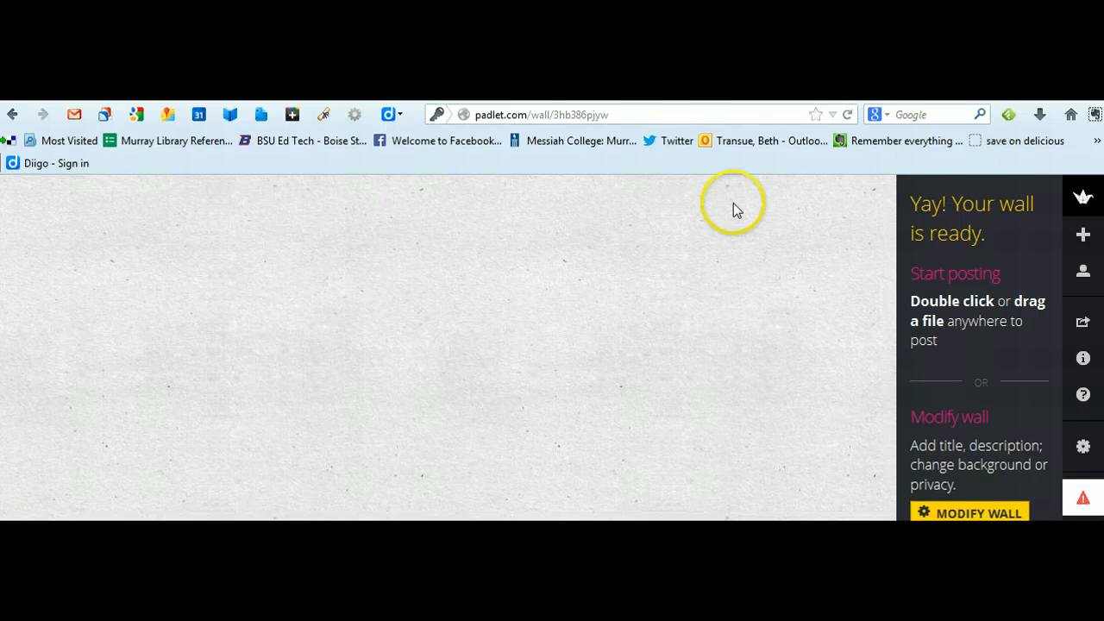
double_click(217, 262)
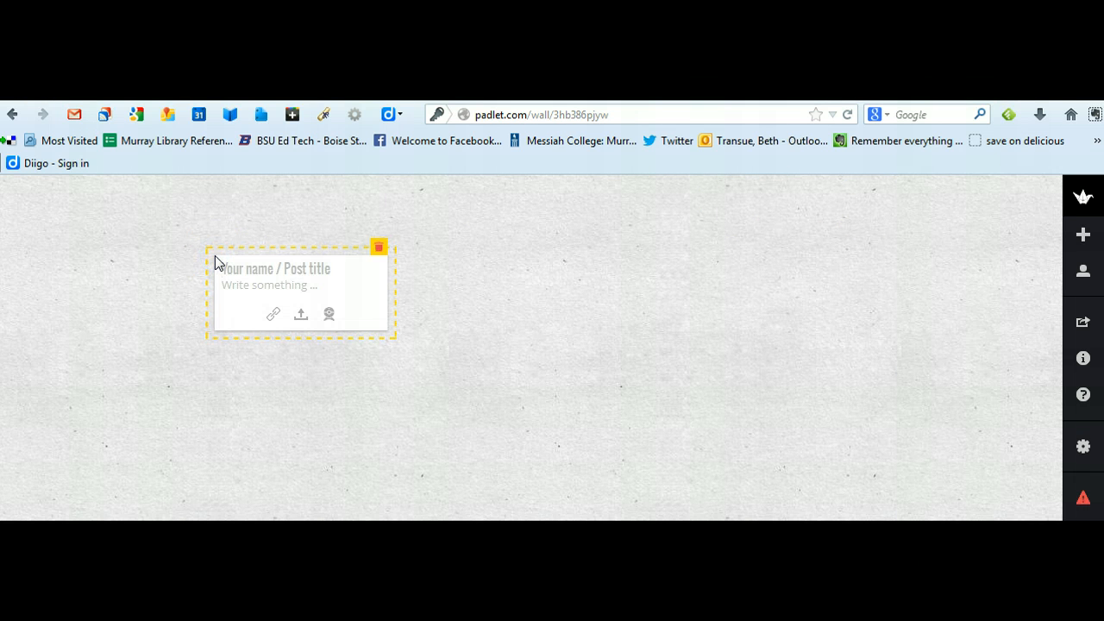
text(beth)
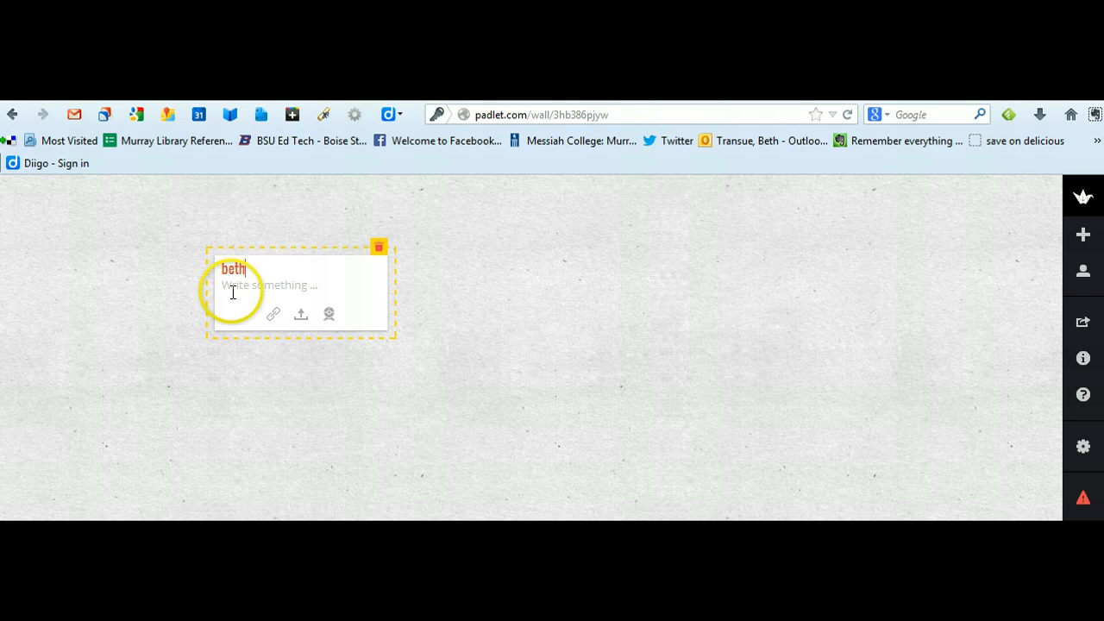
click(232, 291)
text(typing not)
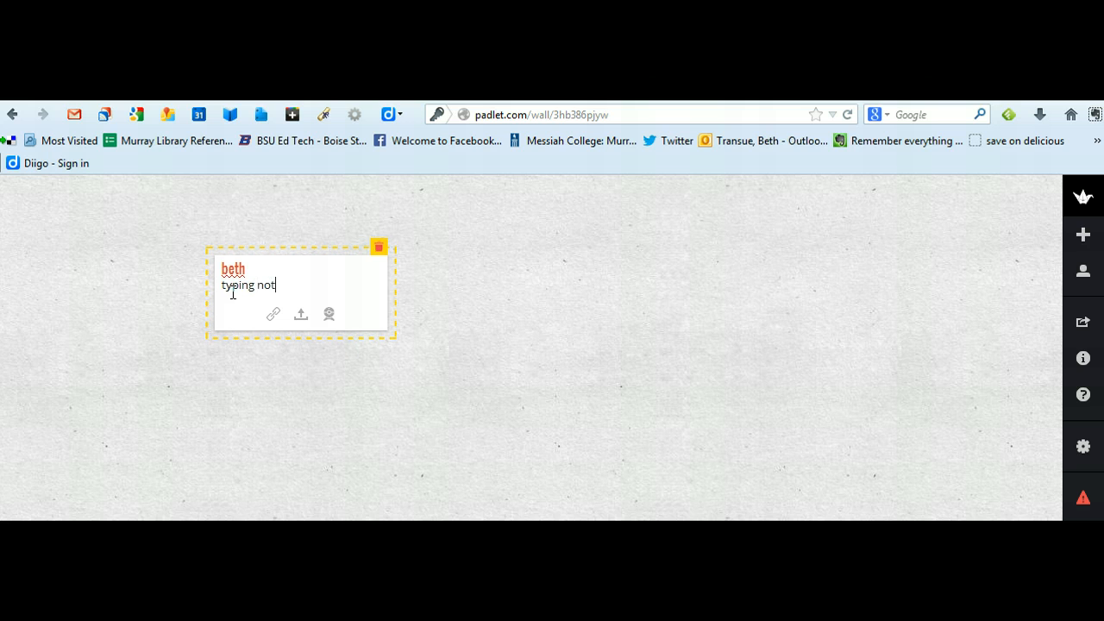
text(e)
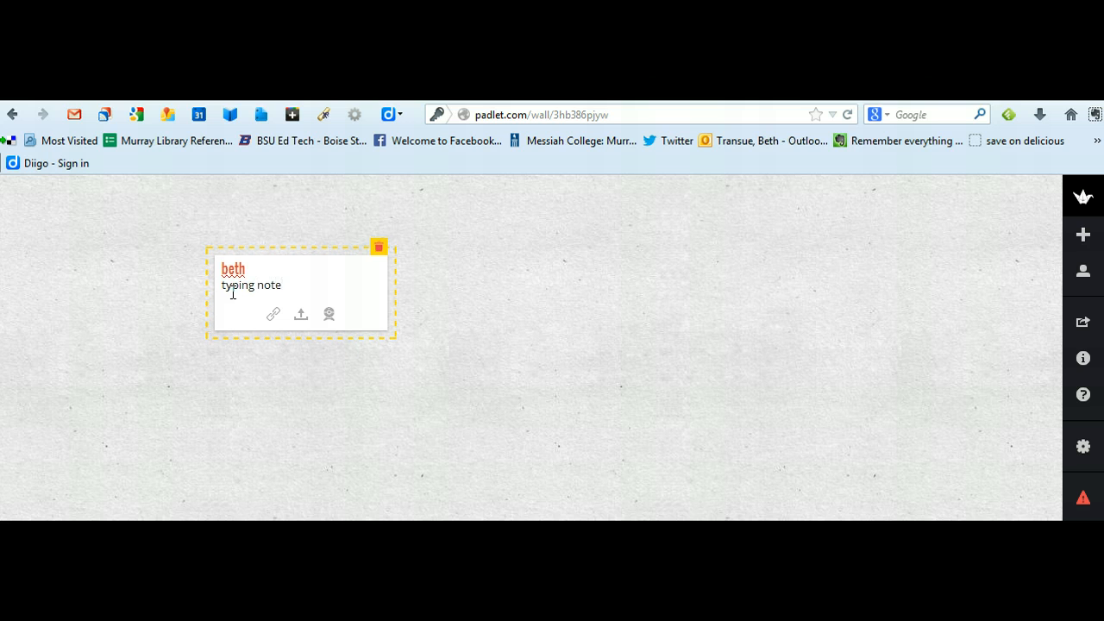
click(158, 325)
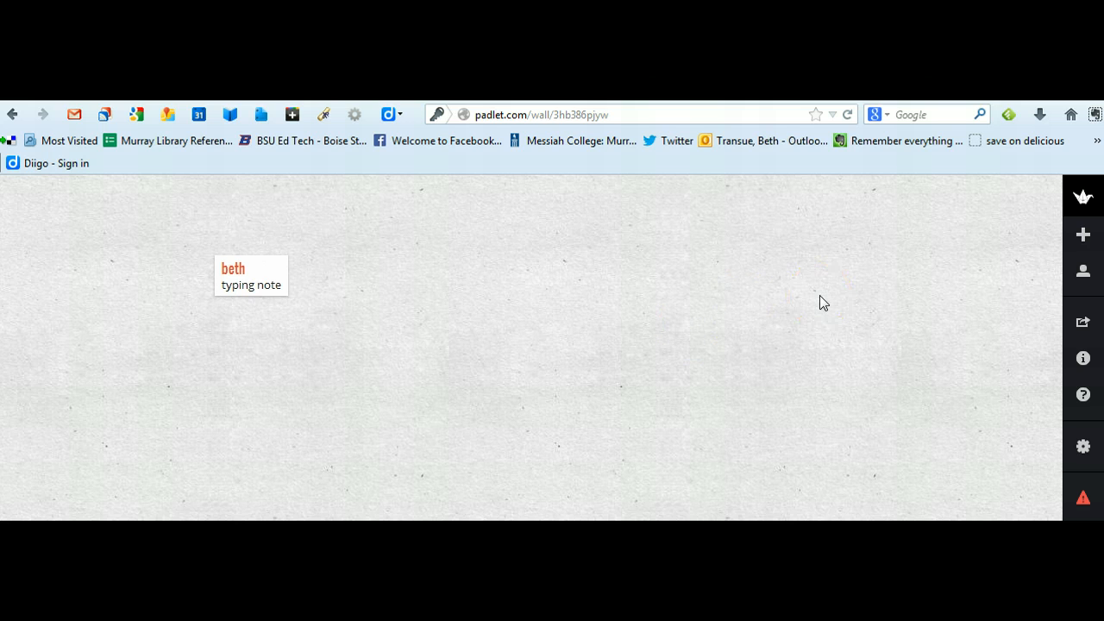
Step: Reopen the post for editing, examine its link, upload and webcam attachment options, and close it without attaching anything
mouse_move(275, 271)
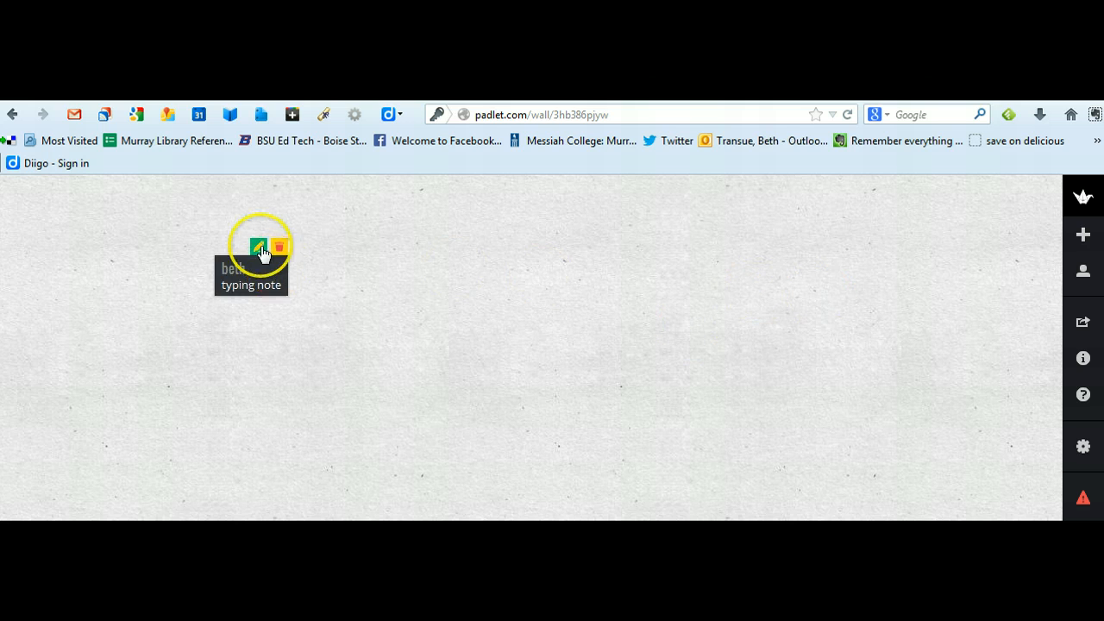
click(259, 250)
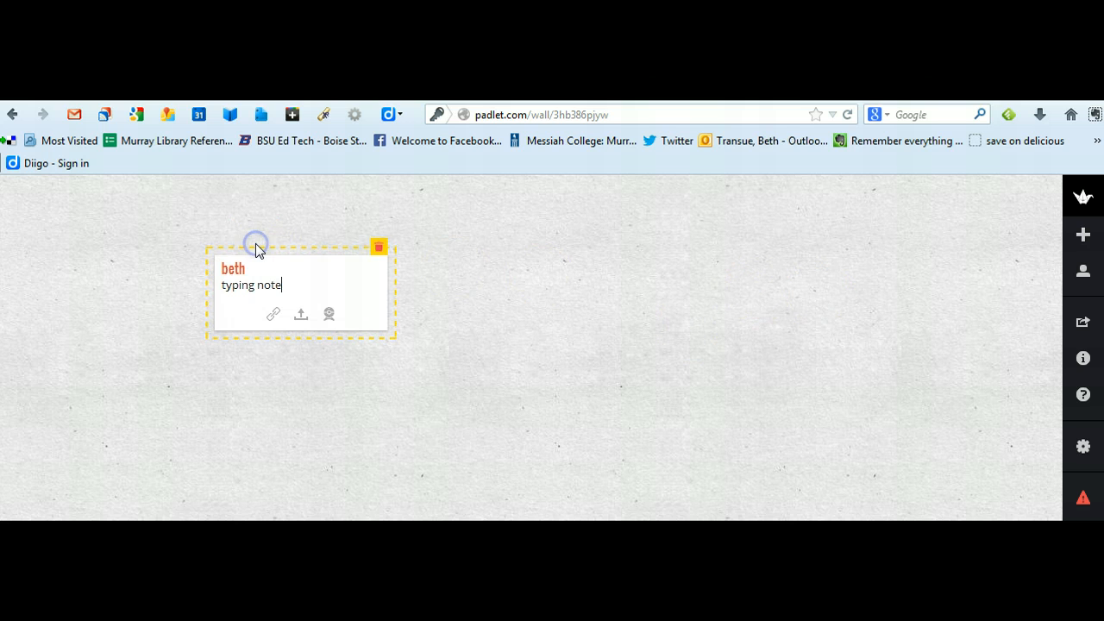
click(275, 318)
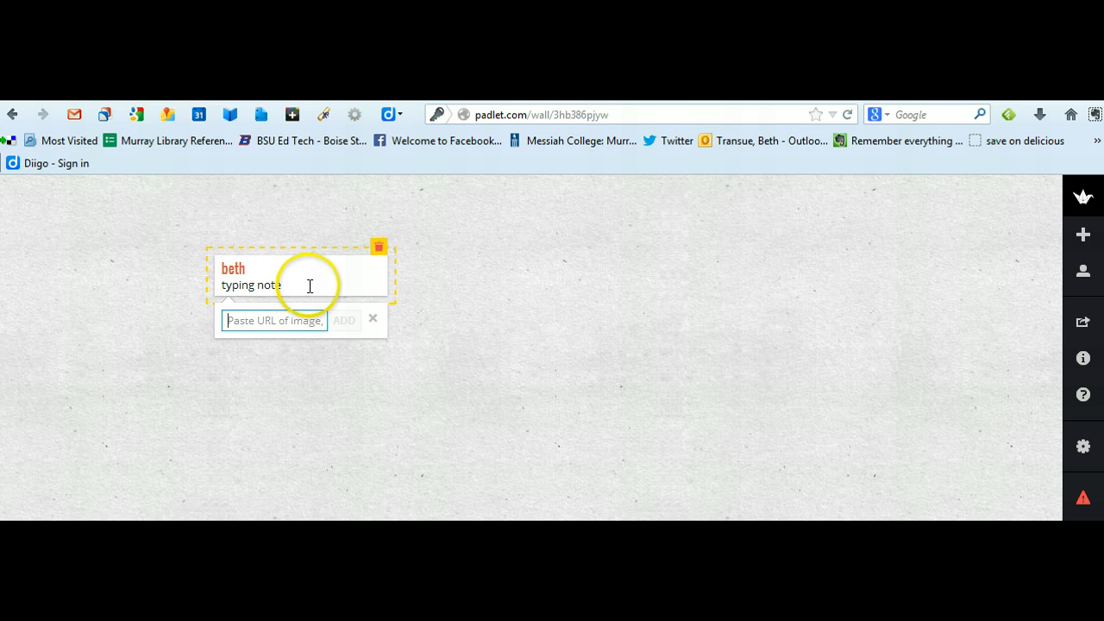
click(372, 320)
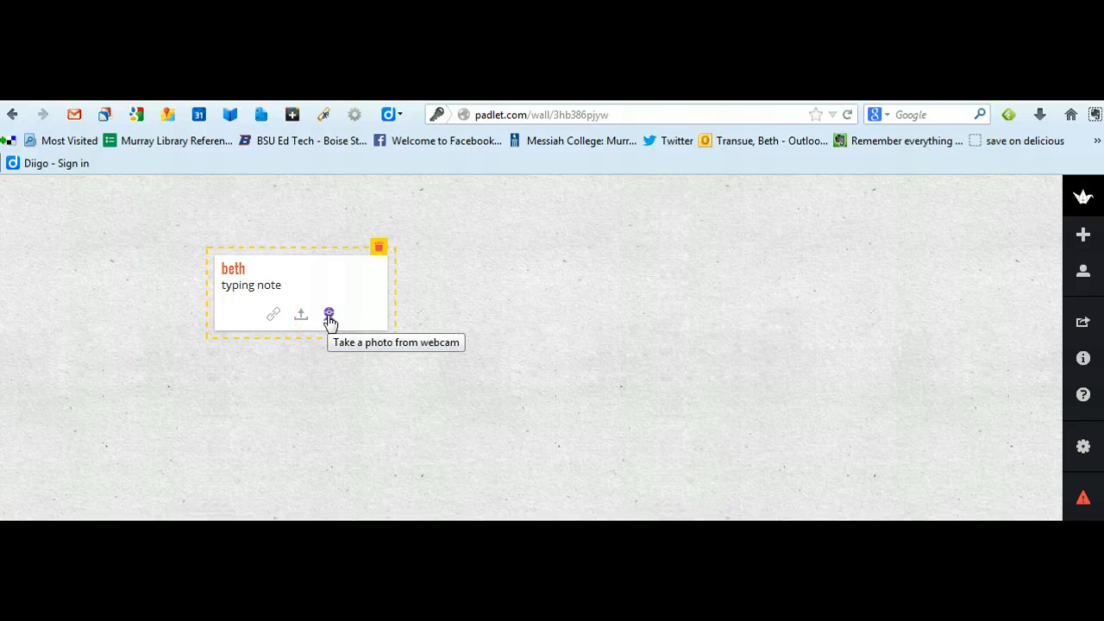
click(439, 295)
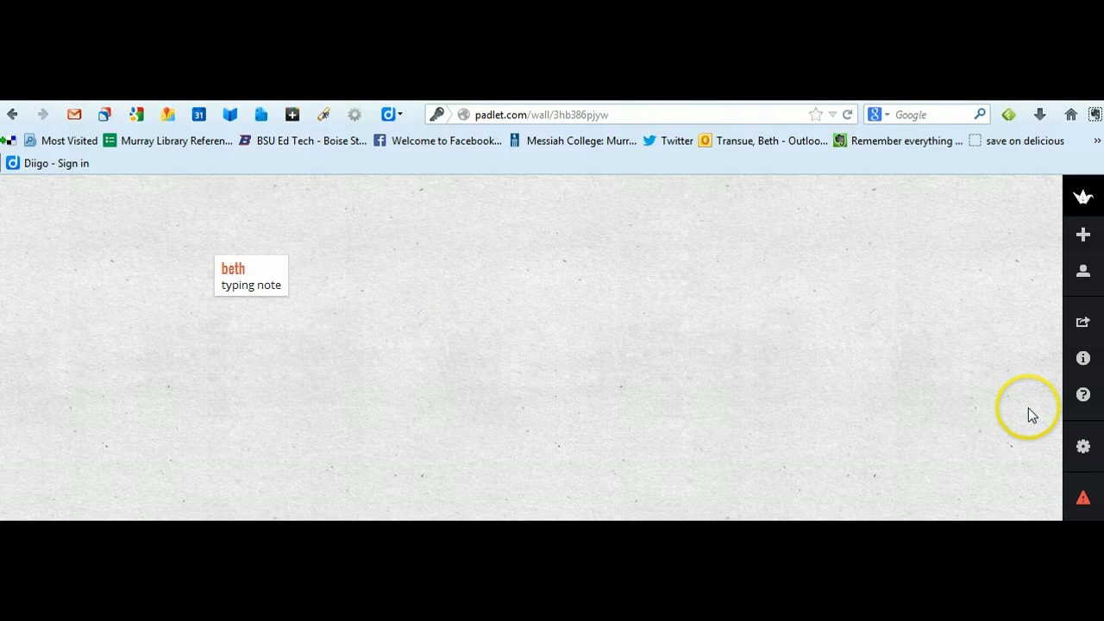
Step: Open the wall's modification settings and set its wallpaper to Calendar
click(1084, 447)
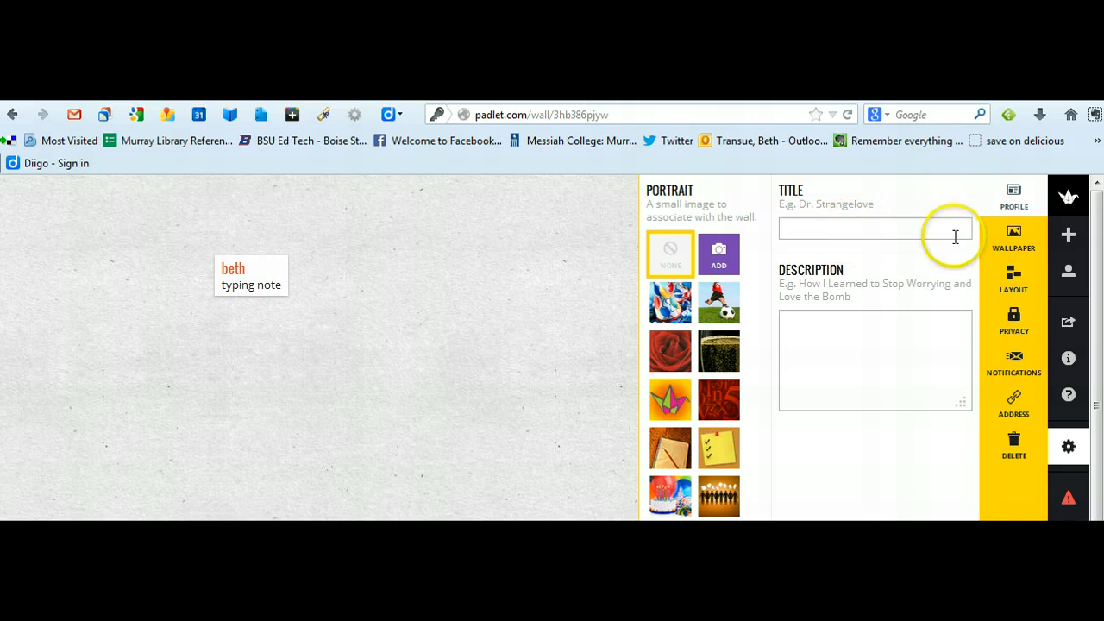
click(1007, 237)
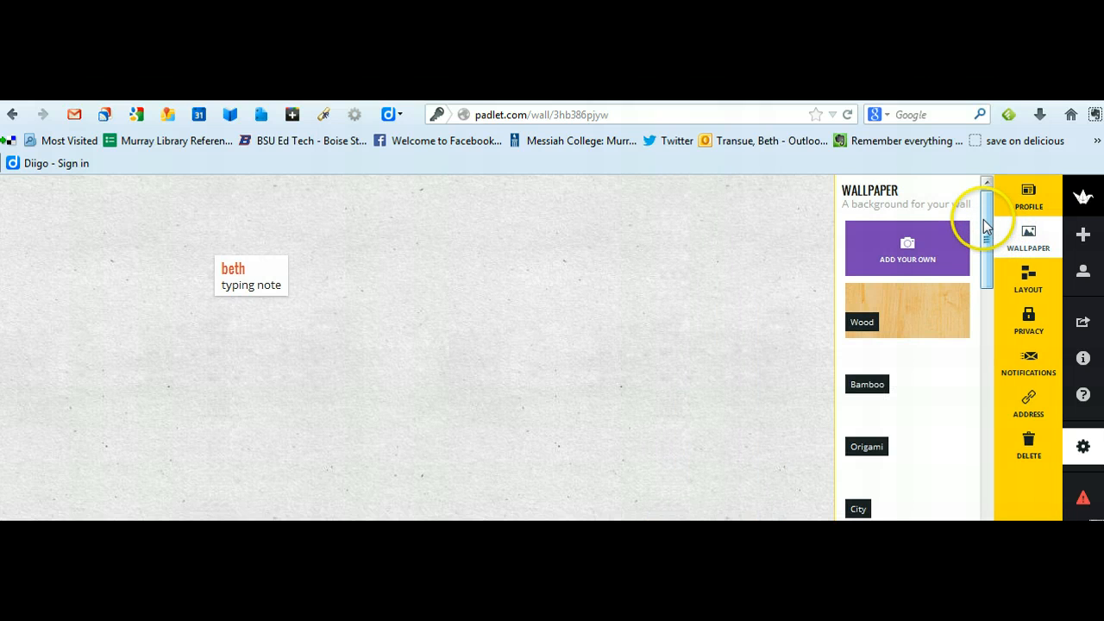
drag(986, 226, 989, 406)
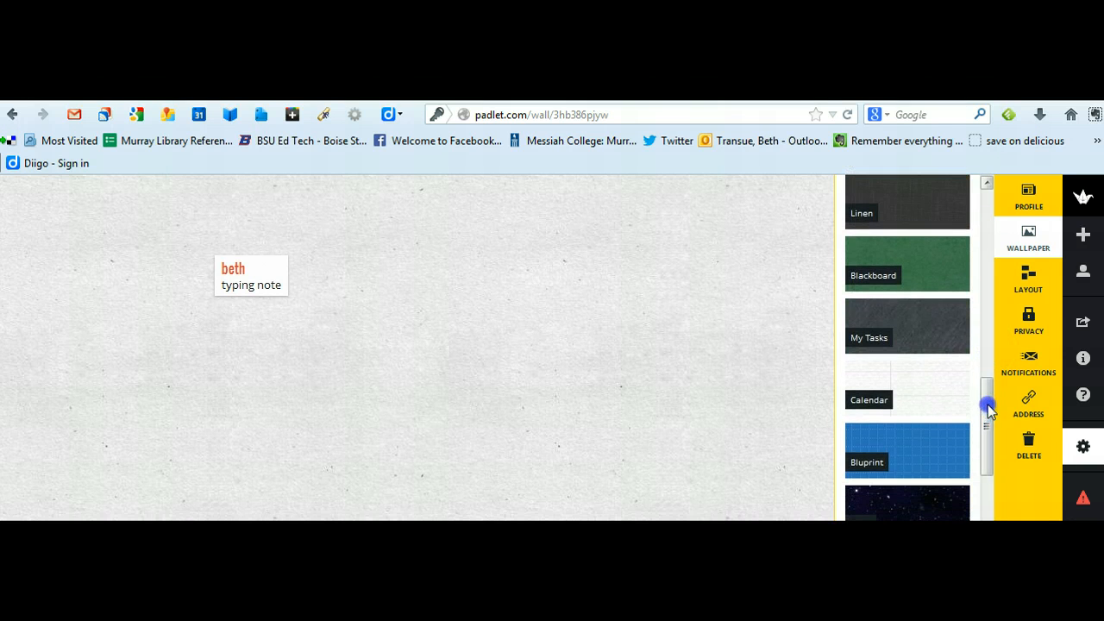
click(918, 388)
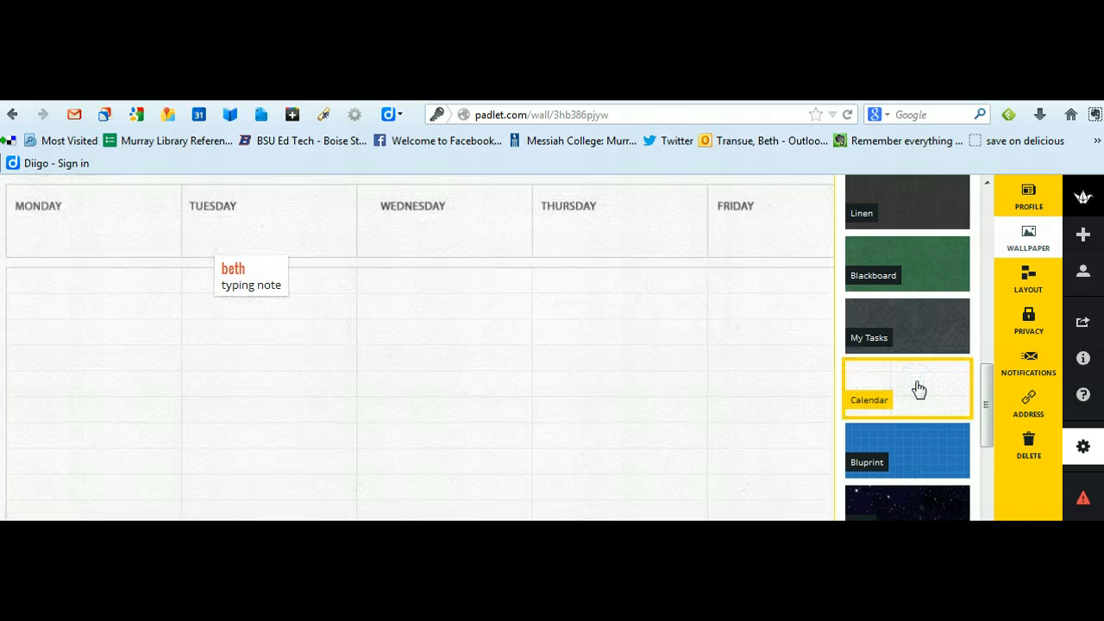
Step: Examine the wall's layout choices and its privacy settings, including the permission levels offered for Hidden Link
click(1030, 276)
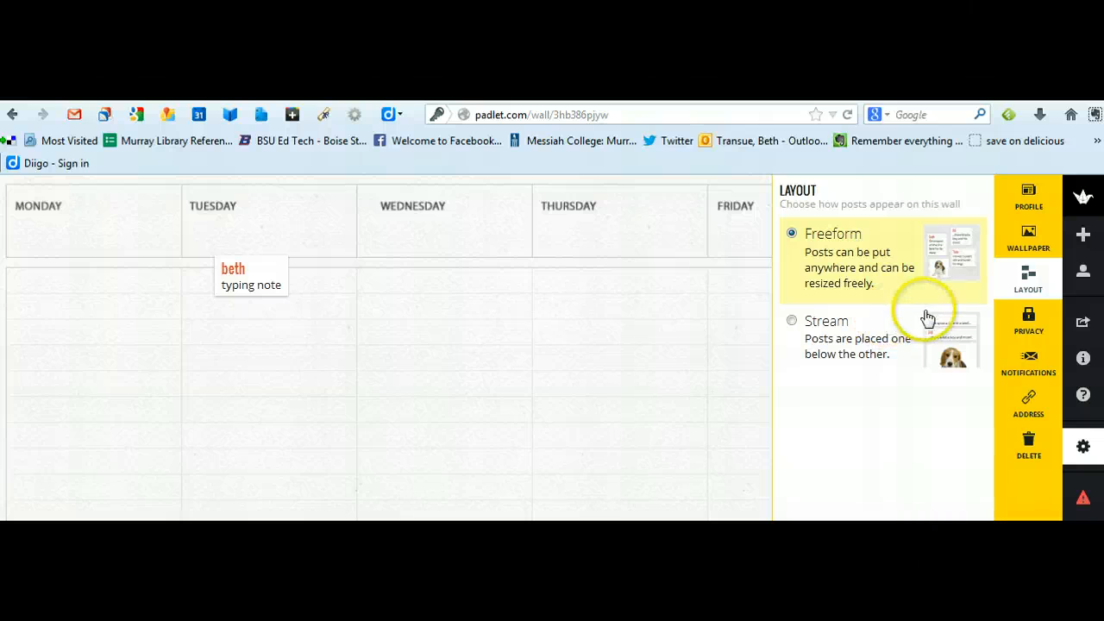
click(1029, 326)
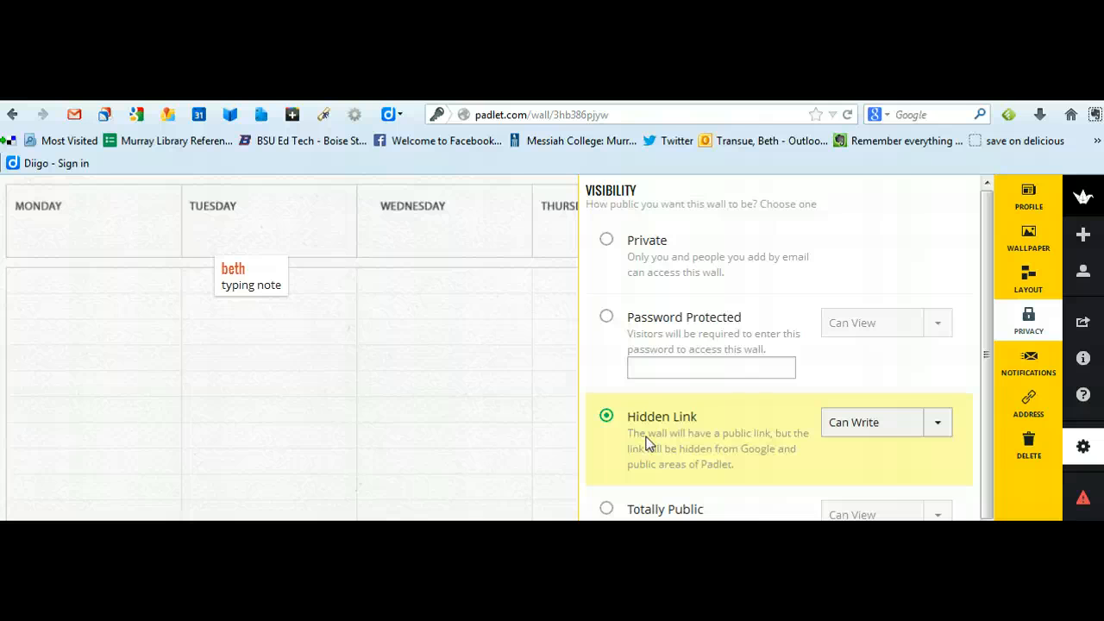
click(936, 423)
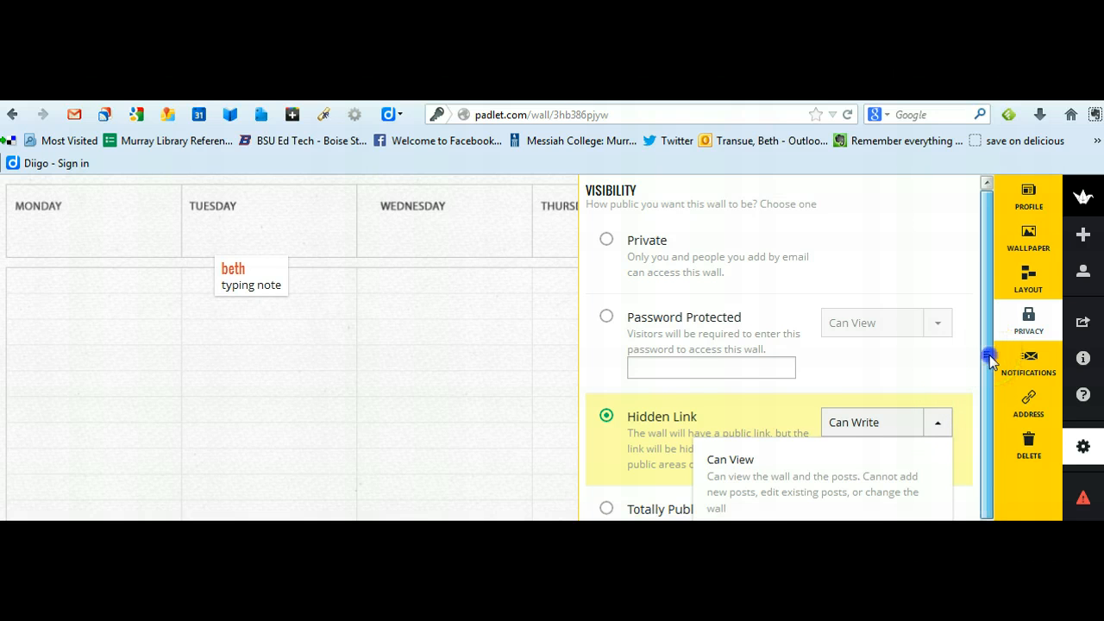
drag(988, 361, 989, 509)
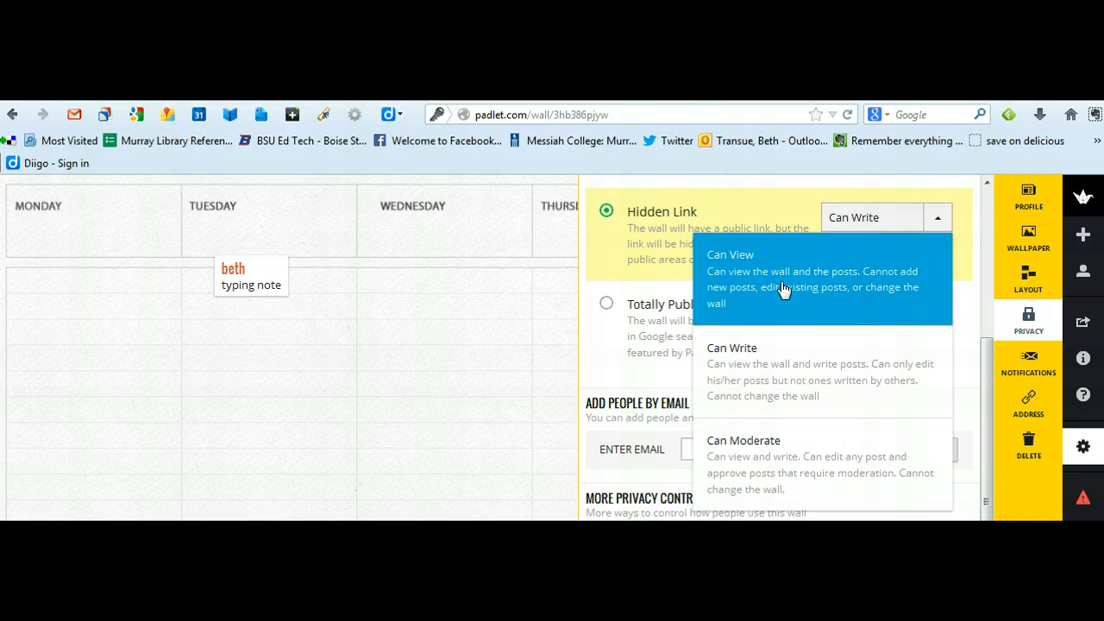
click(775, 358)
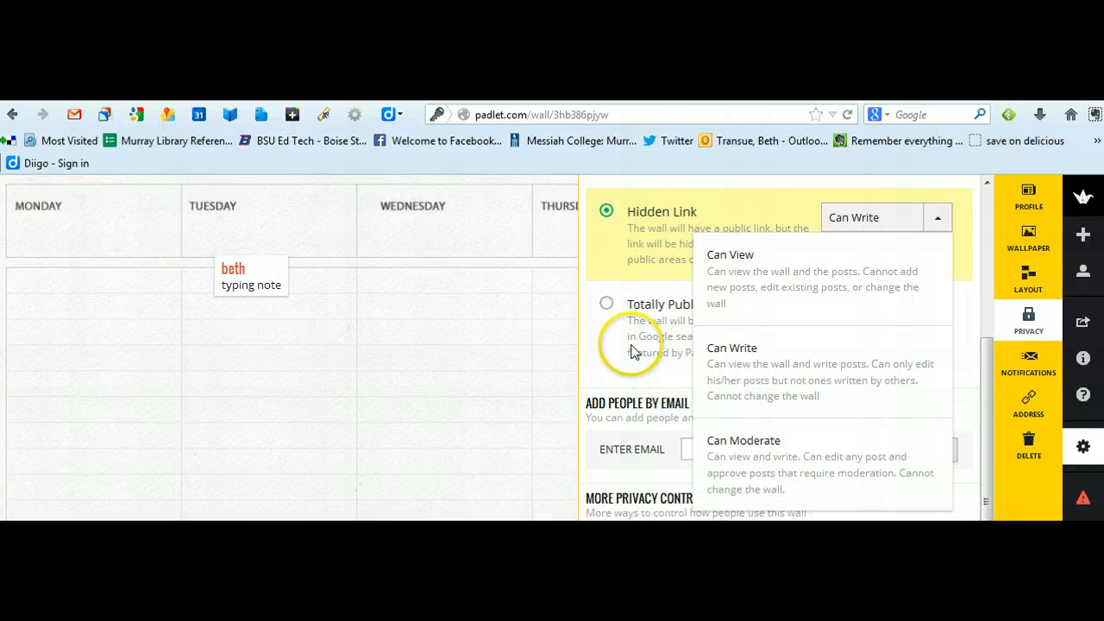
click(947, 217)
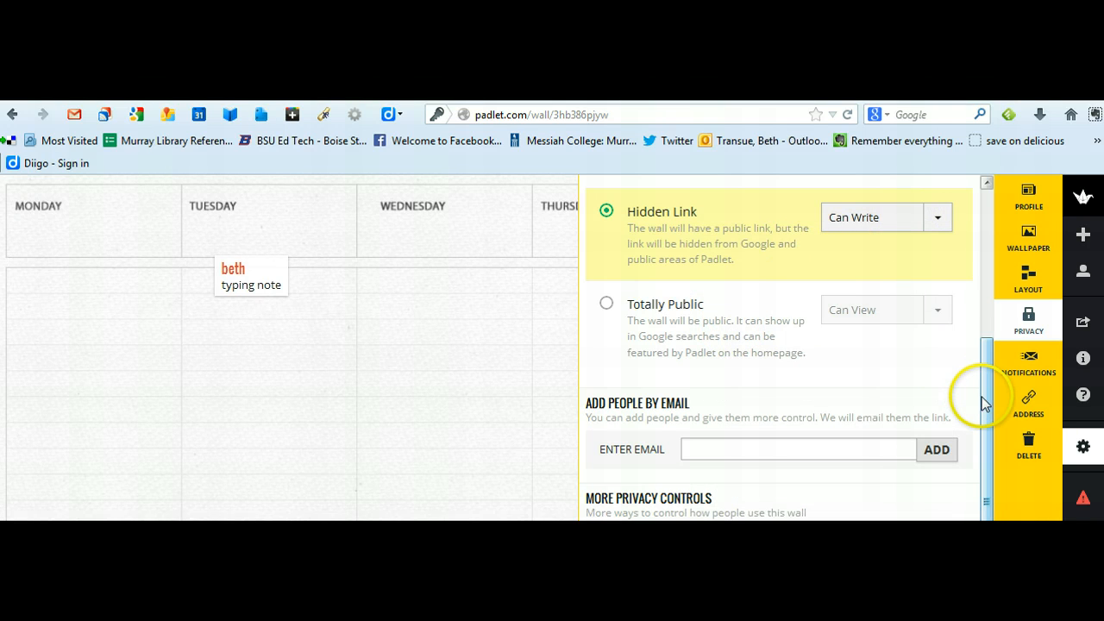
Step: Examine the wall's notification option and its address settings, selecting the choice to pick a padlet.com address without entering one
click(1029, 358)
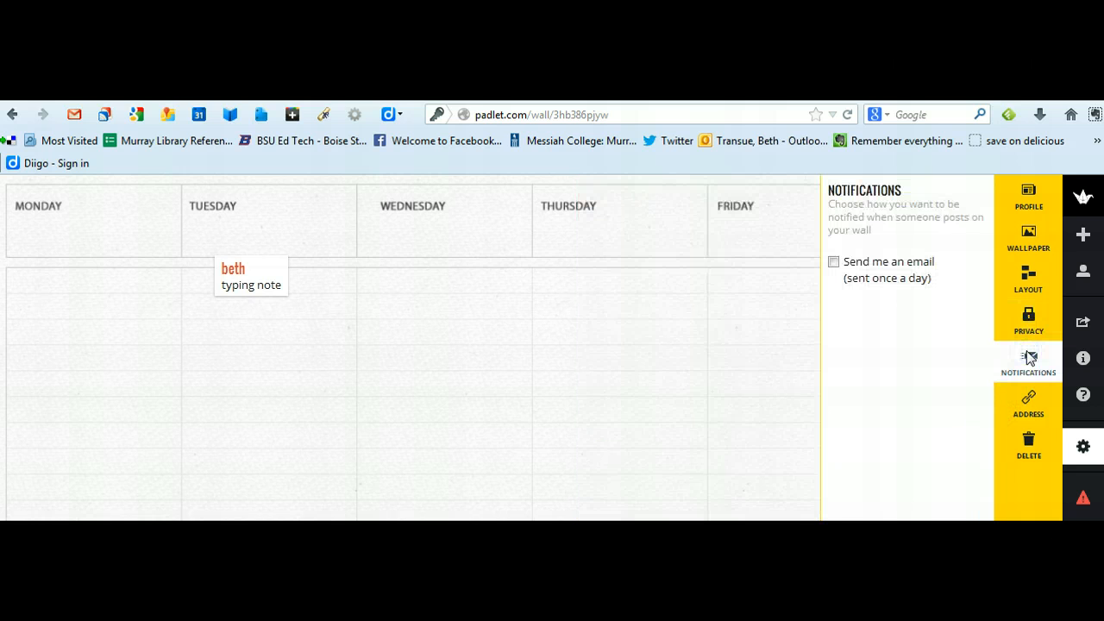
click(1029, 401)
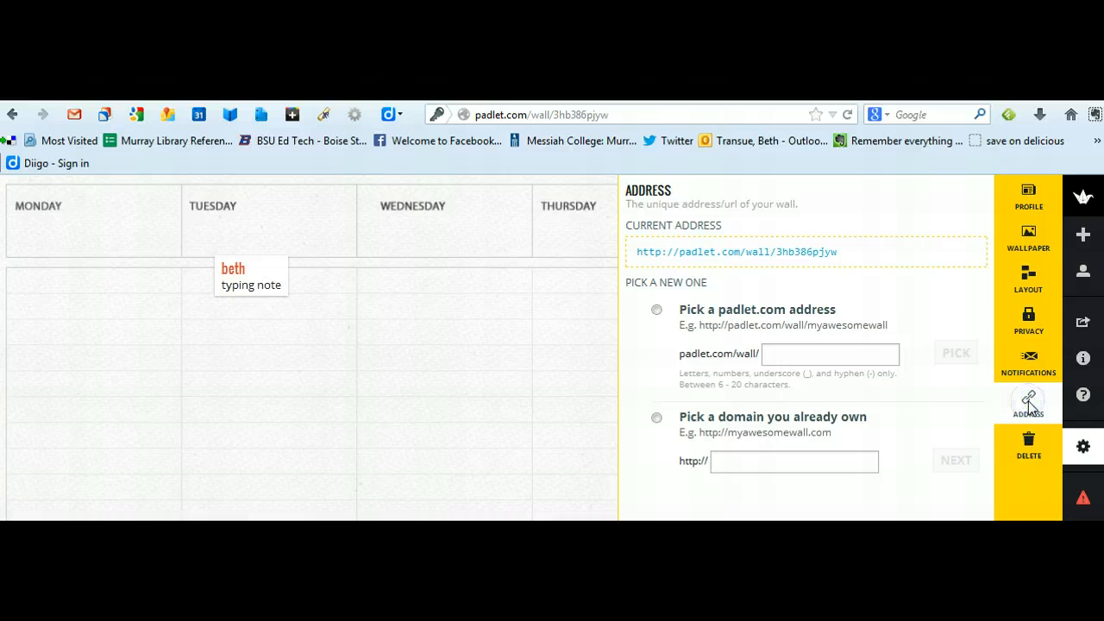
click(881, 355)
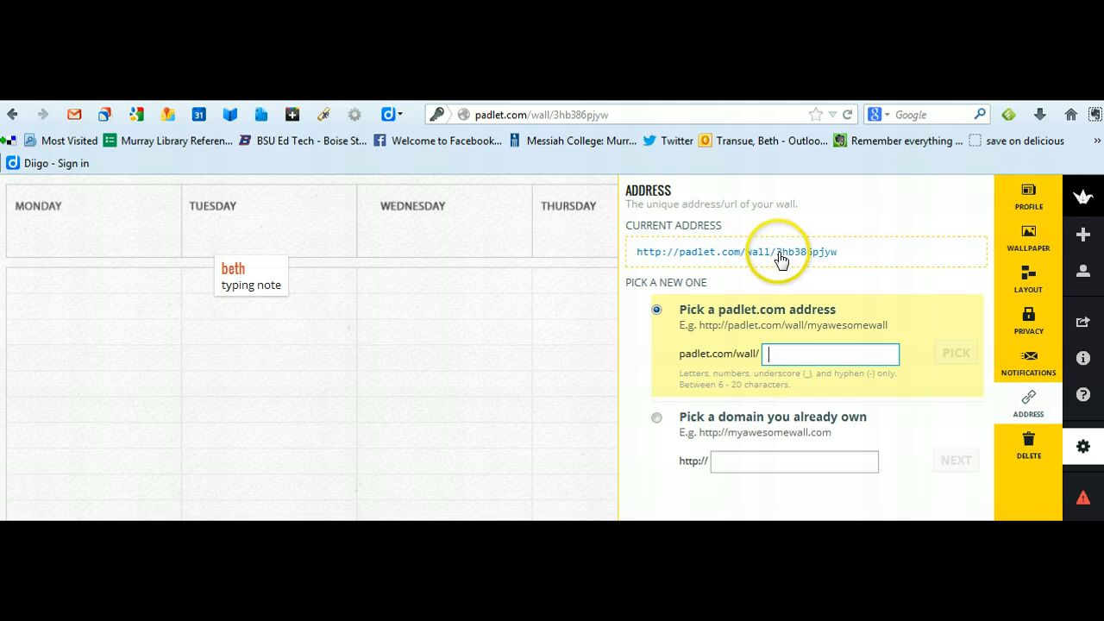
click(787, 356)
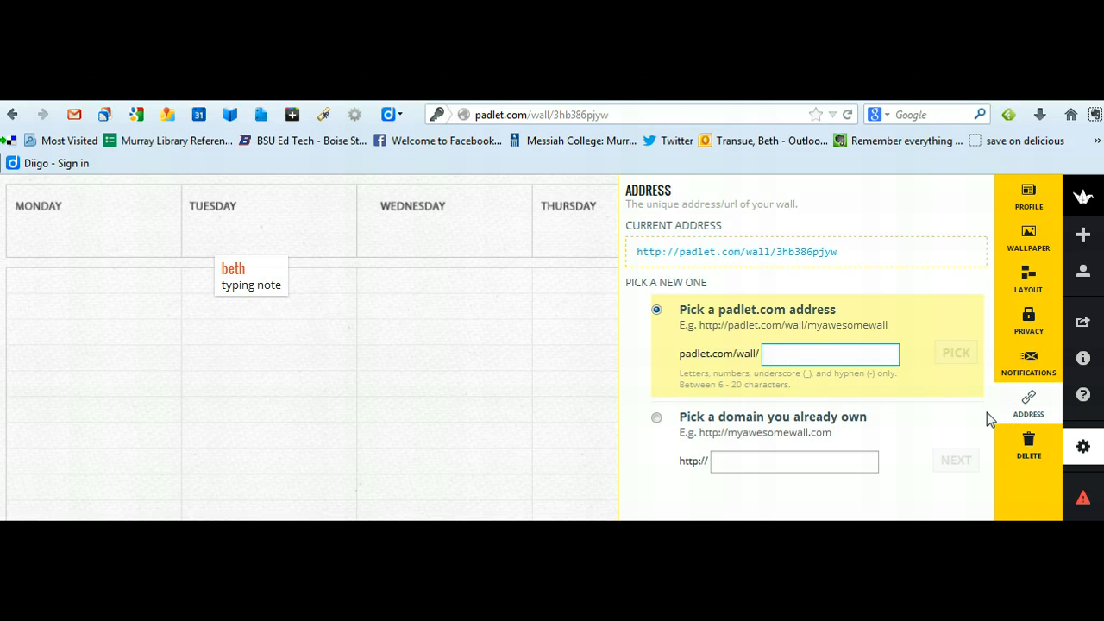
Step: Delete the calendar wall permanently, confirming the deletion
click(1029, 445)
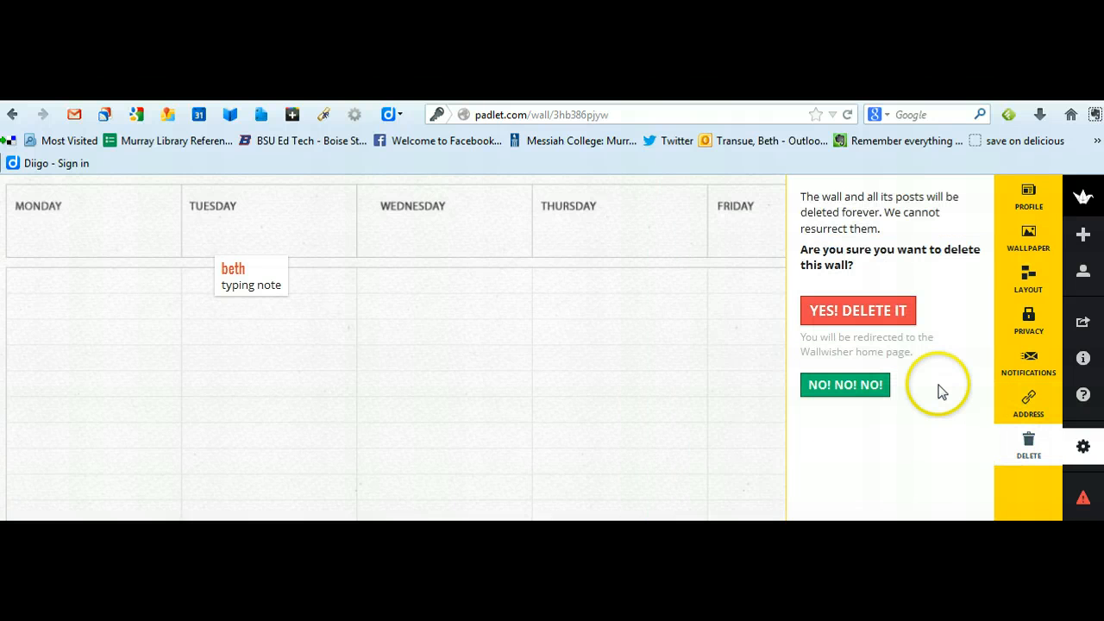
click(889, 309)
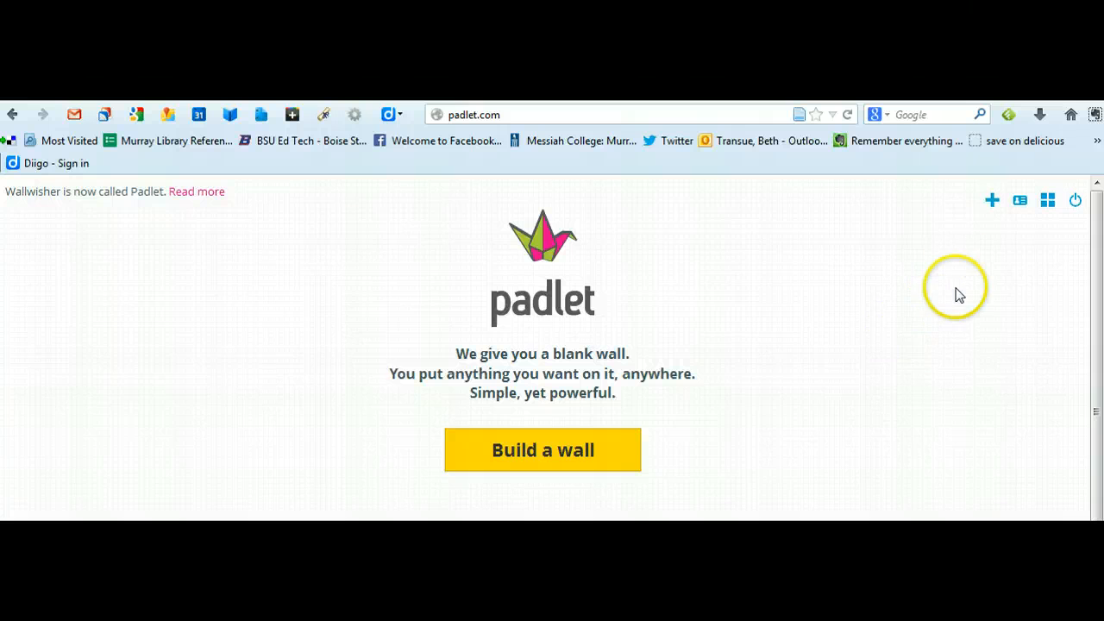
Step: Show the account's list of walls and open the "Building Search Strategies" wall to review its posts
click(1048, 206)
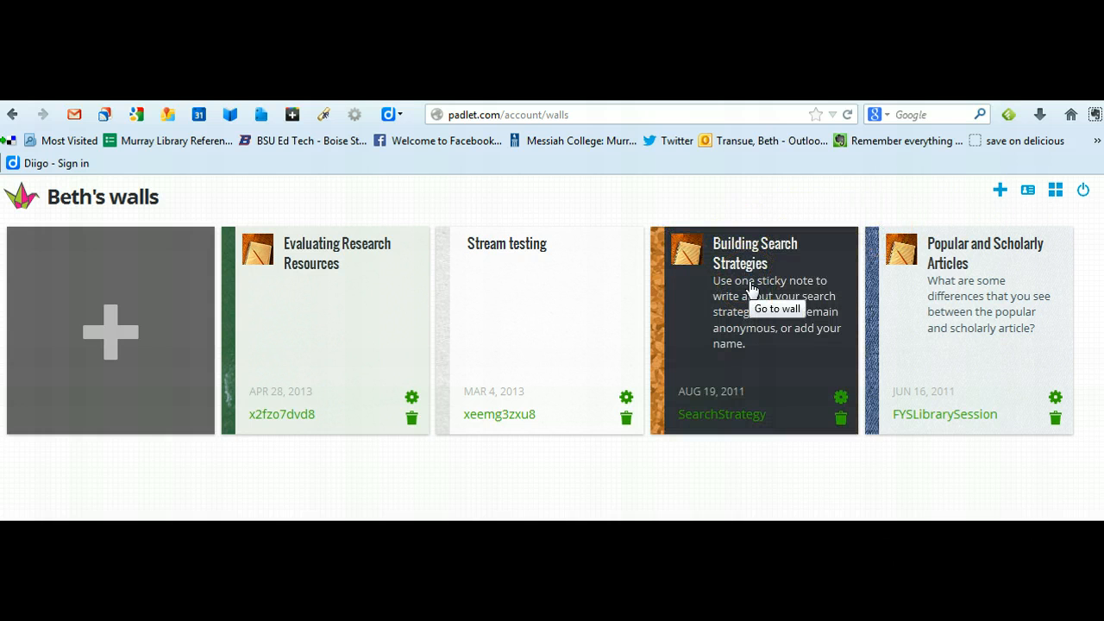
click(751, 289)
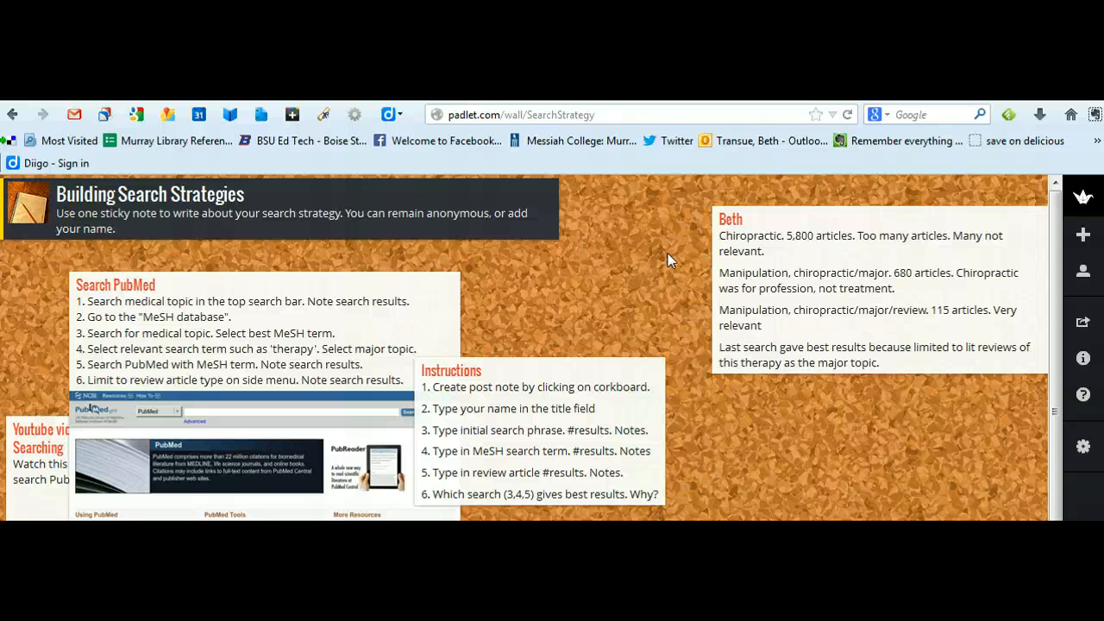
click(618, 277)
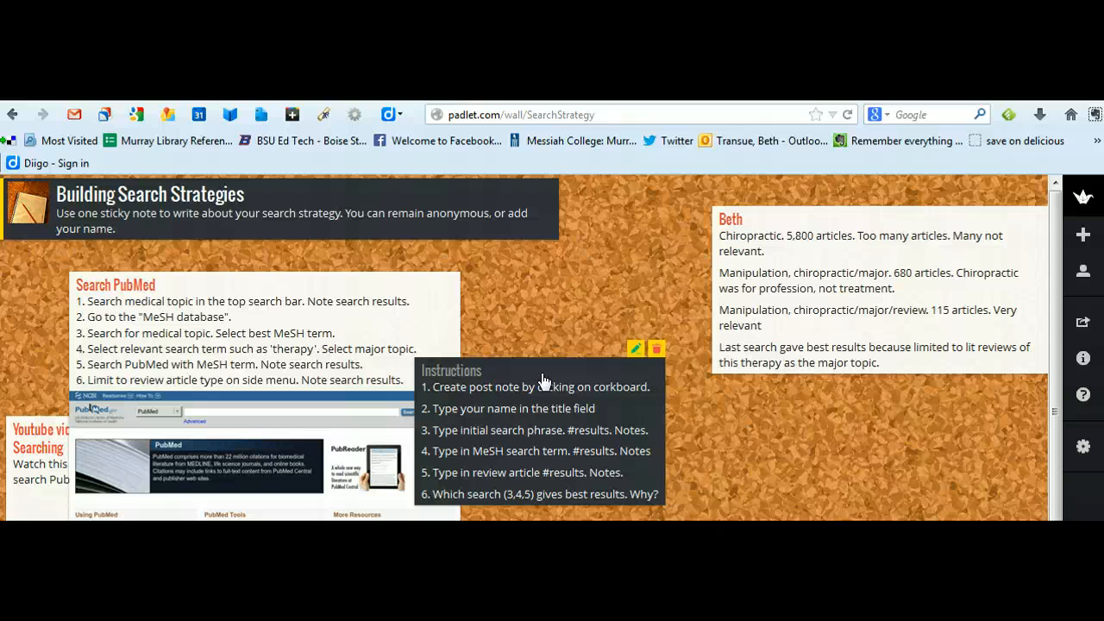
click(591, 322)
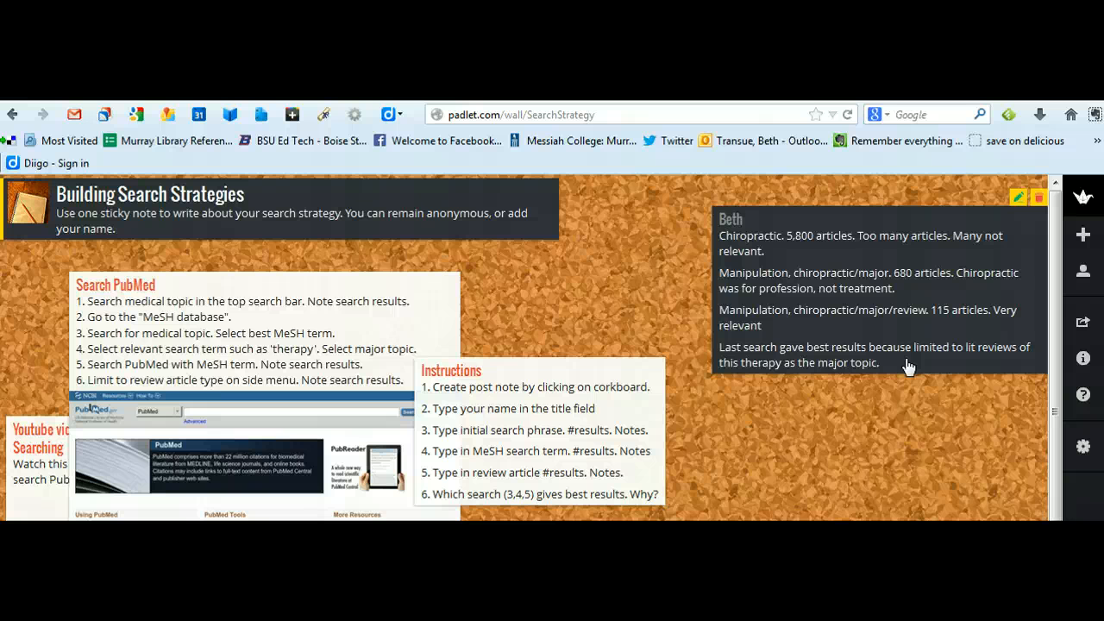
Step: Start a new post on the empty corkboard area below the chiropractic search note, ready for its title
click(821, 415)
double_click(822, 416)
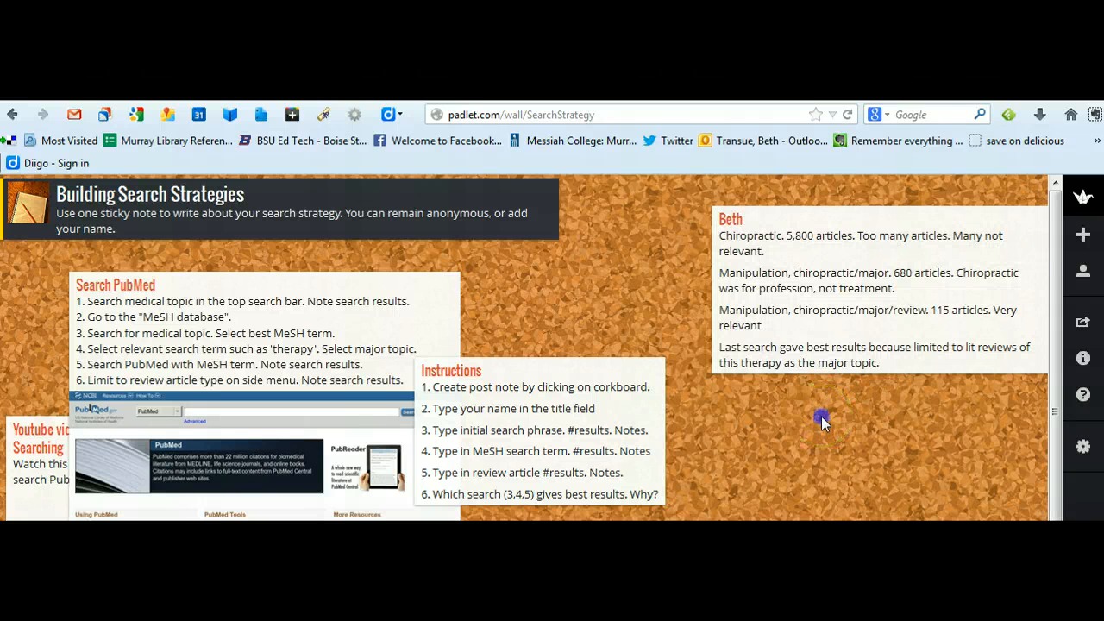
click(837, 426)
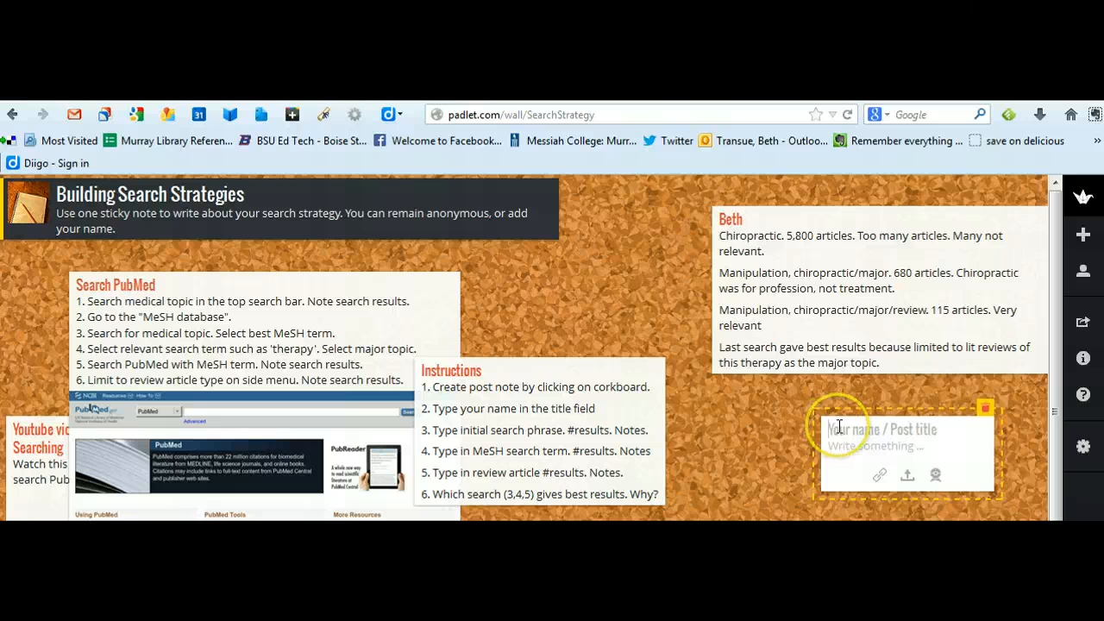